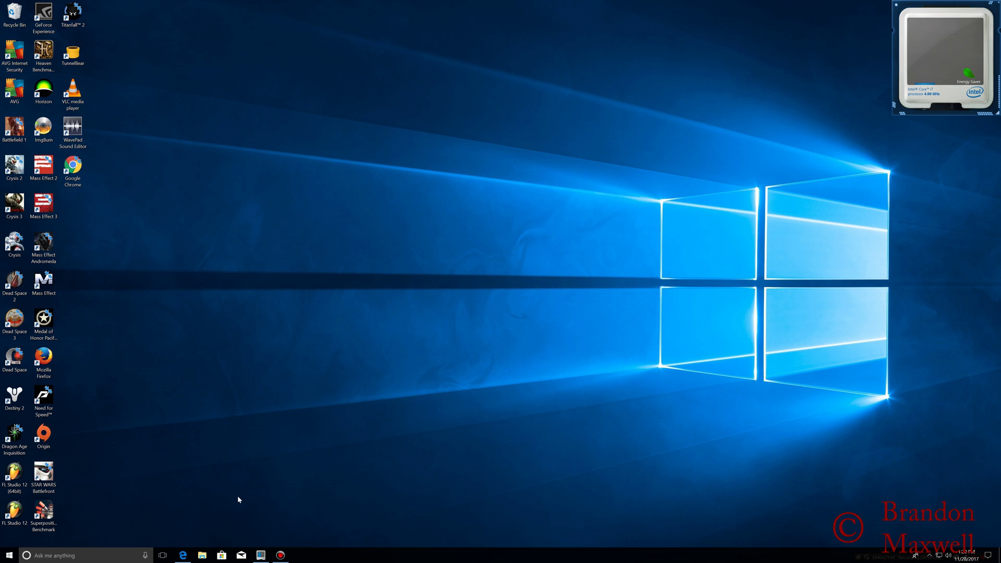
Step: Bring Edge forward and load the modem page at 192.168.1.254
click(187, 555)
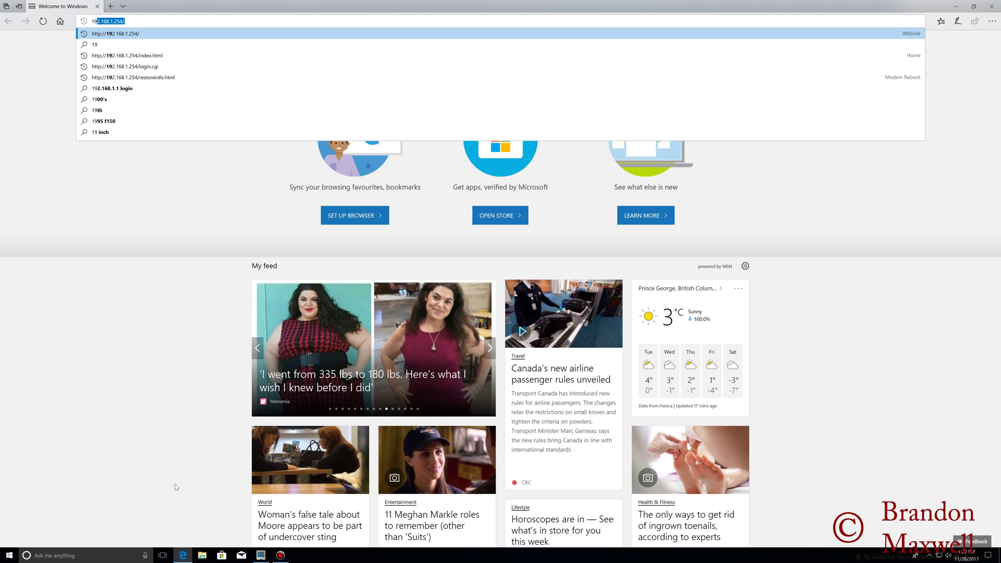
key(Return)
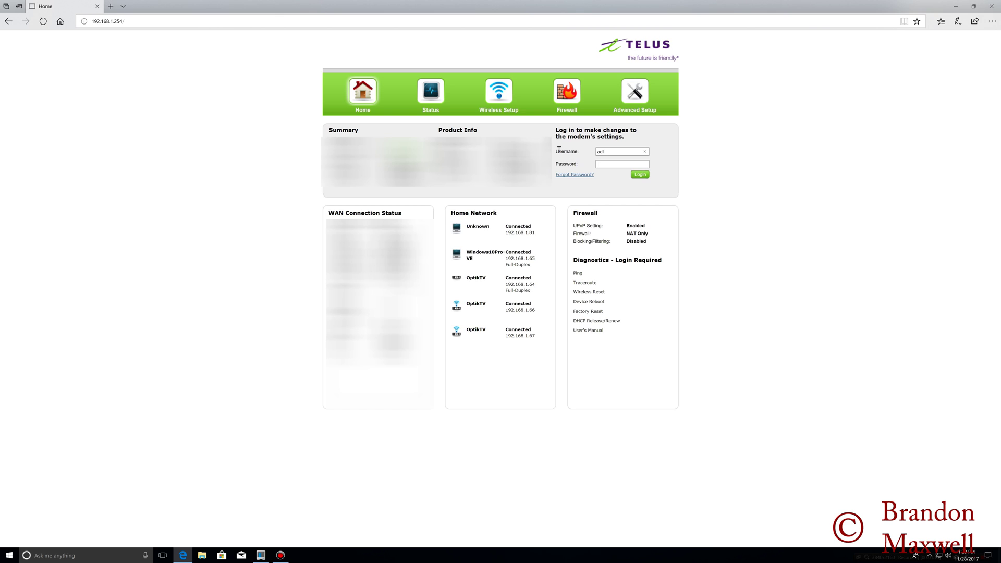
text(min)
Step: Log in as admin and replace the old admin password with a new one, confirming success
key(Tab)
key(Return)
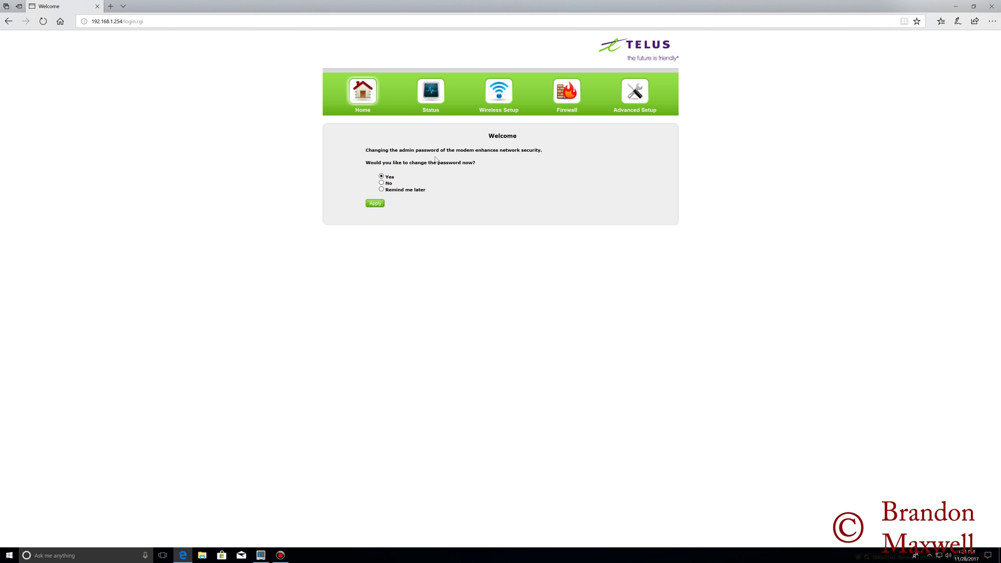
click(375, 204)
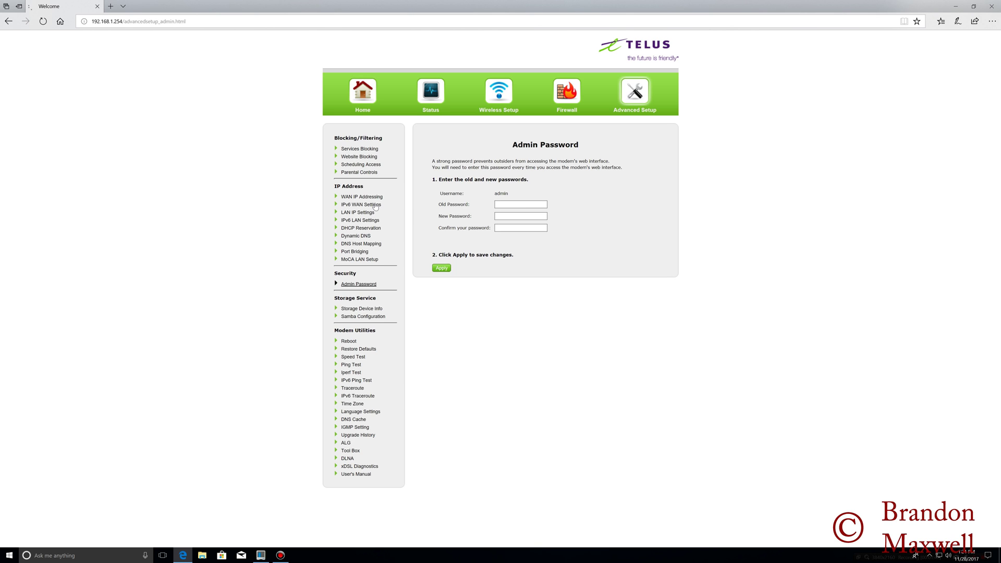
click(520, 204)
text(••)
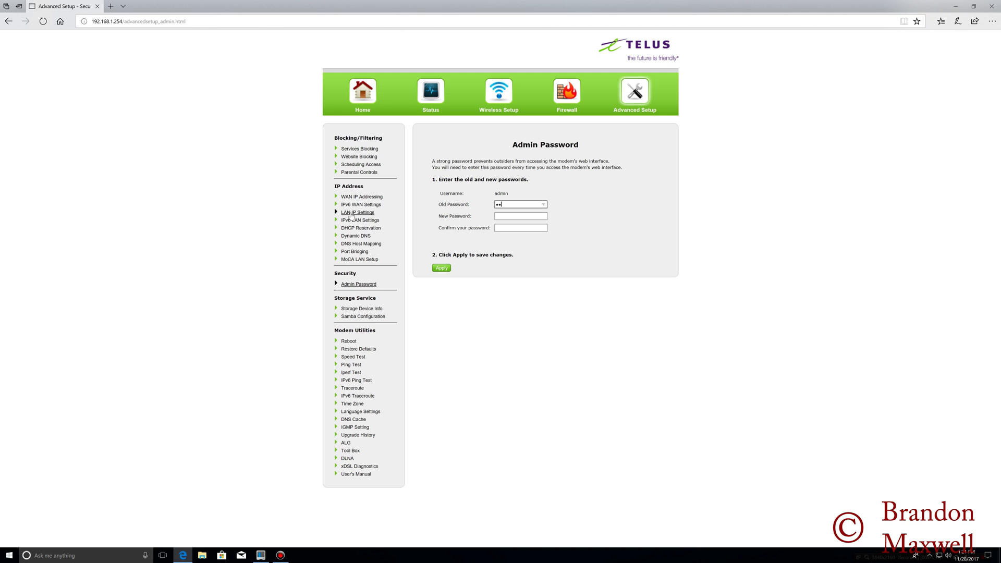
text(••••••)
key(Tab)
text(••••••••)
key(Tab)
text(••••••••)
click(442, 268)
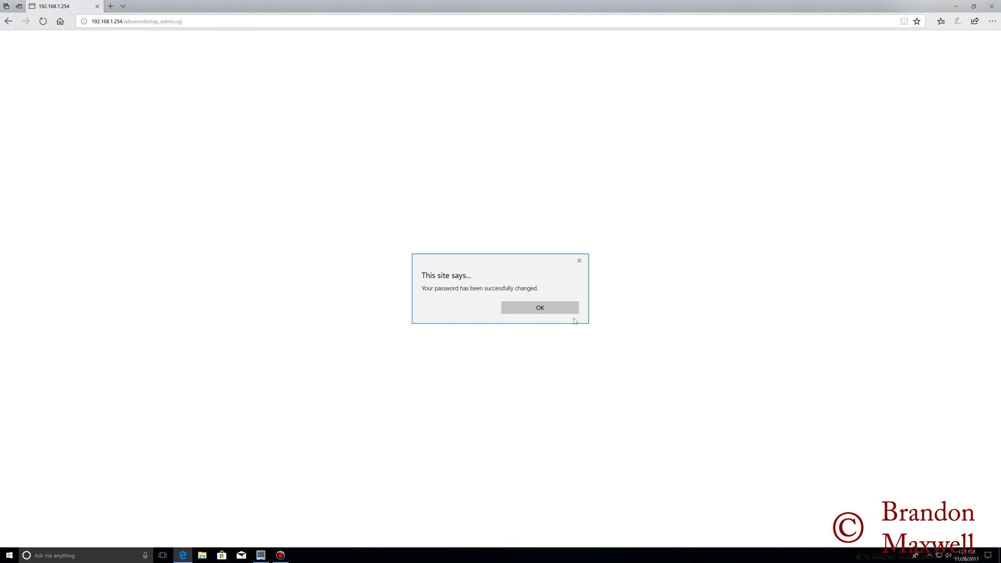
click(540, 308)
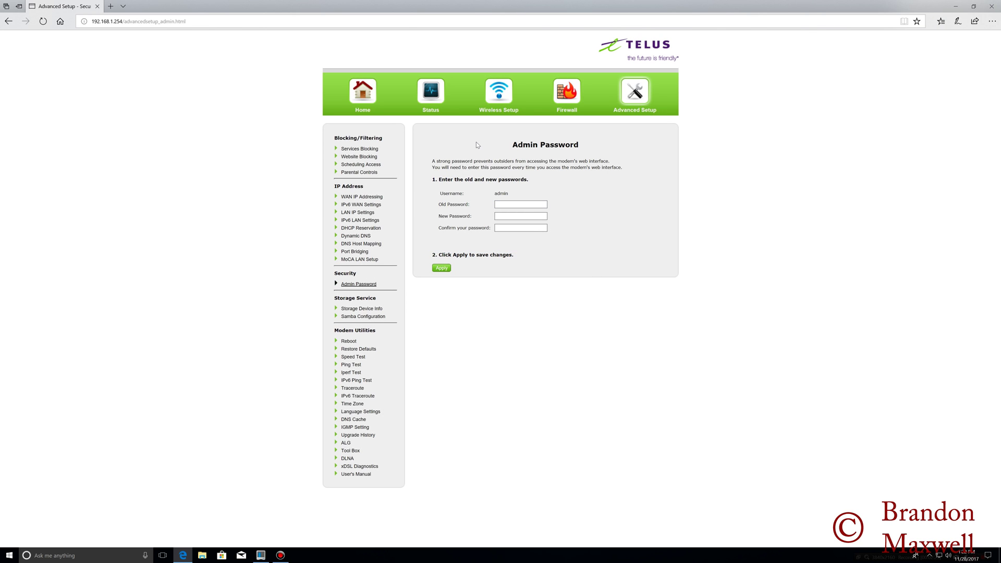
Step: Go from Home to Wireless Setup and focus the TELUS5031 SSID Name field
click(375, 90)
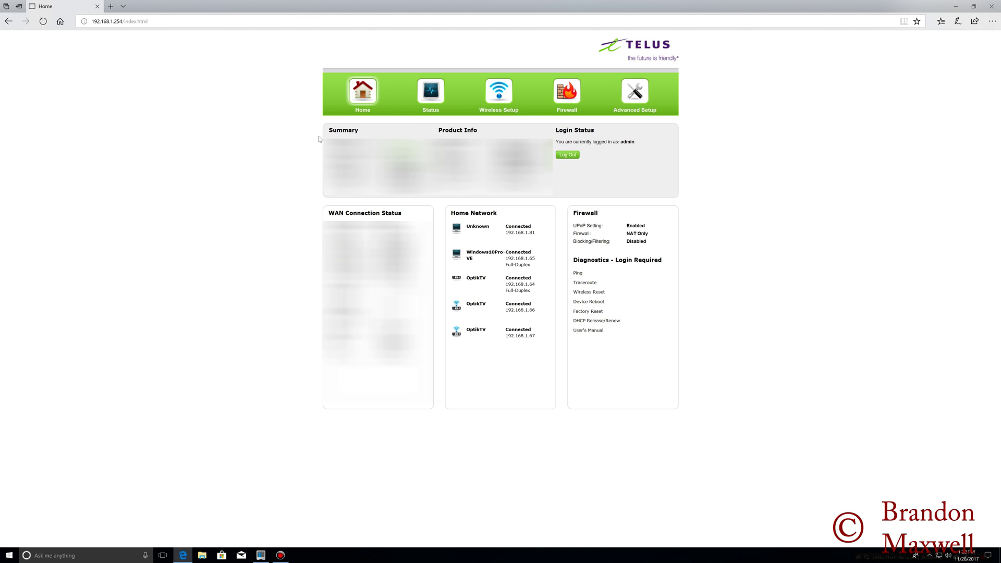
click(499, 97)
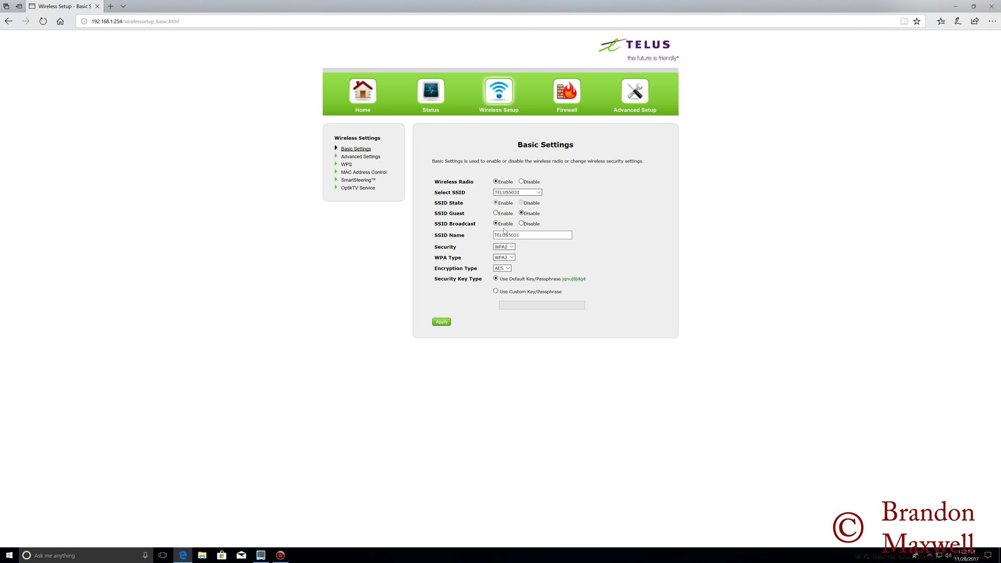
click(527, 235)
Step: Set SmartSteering to Disable and apply, confirming the split into 2.4G and 5G networks
click(359, 180)
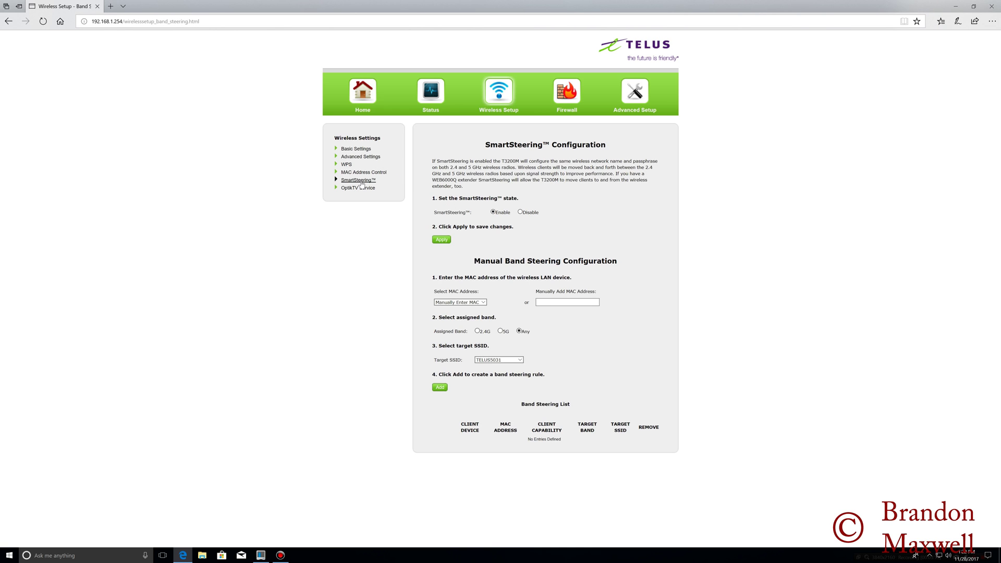
click(520, 212)
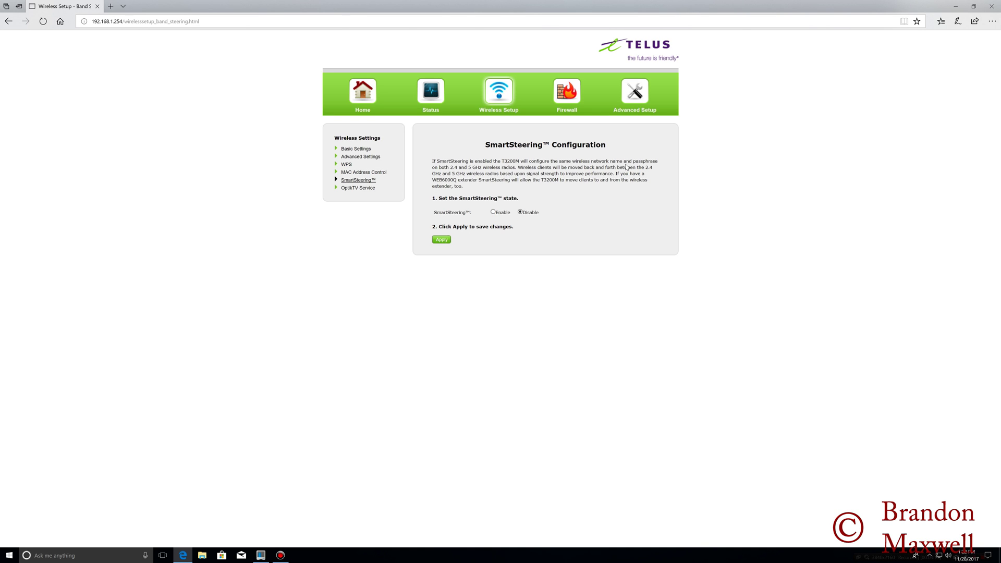
mouse_move(621, 167)
mouse_down()
mouse_move(656, 166)
mouse_move(505, 180)
mouse_up()
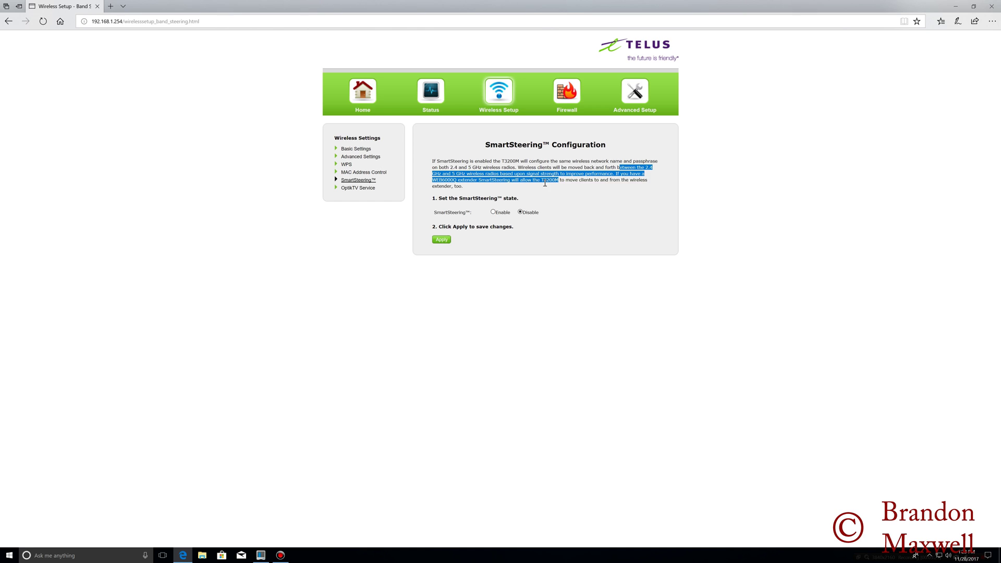
click(505, 180)
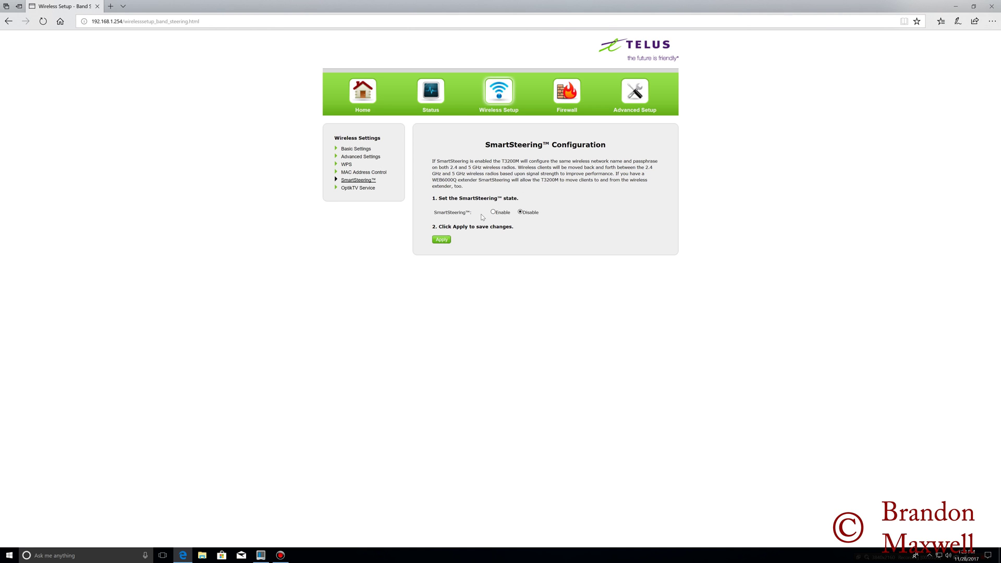
click(440, 241)
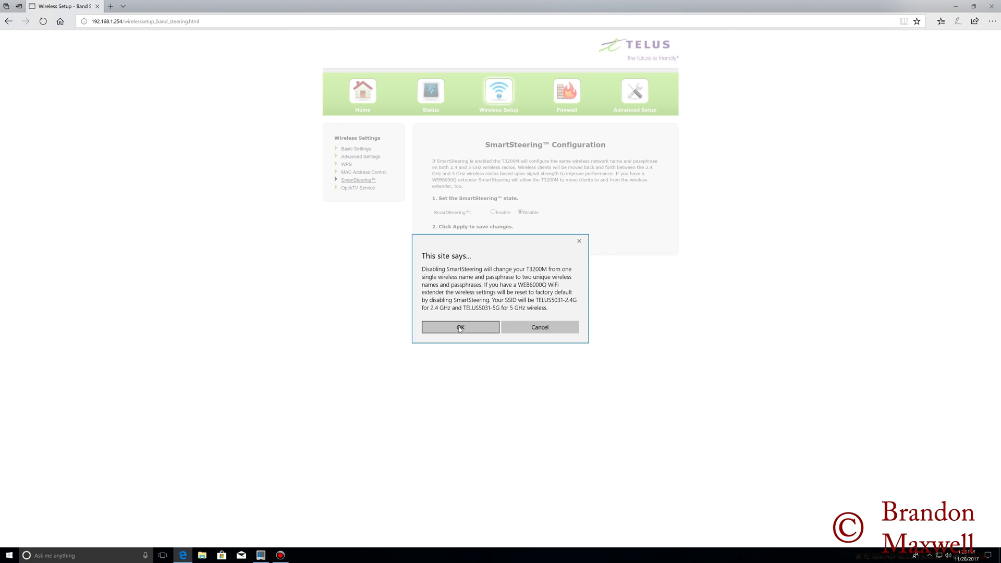
click(461, 327)
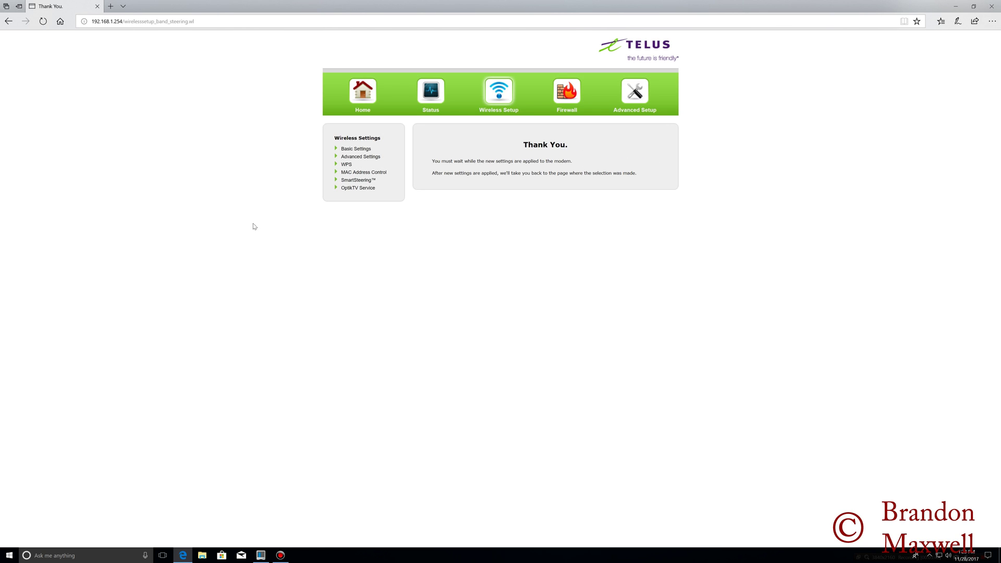
Step: Return to wireless Basic Settings and select the 2.4G network
click(360, 149)
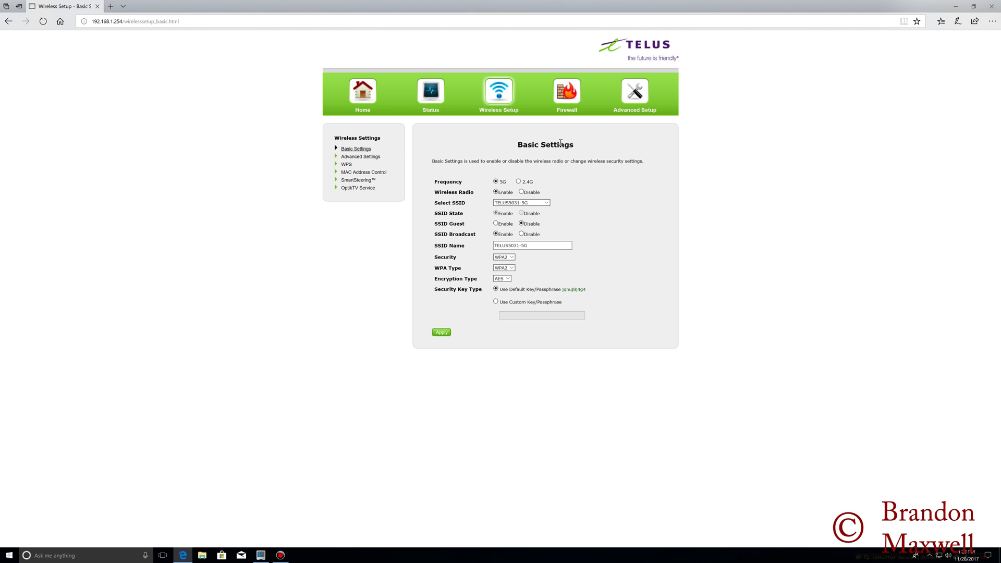
click(537, 203)
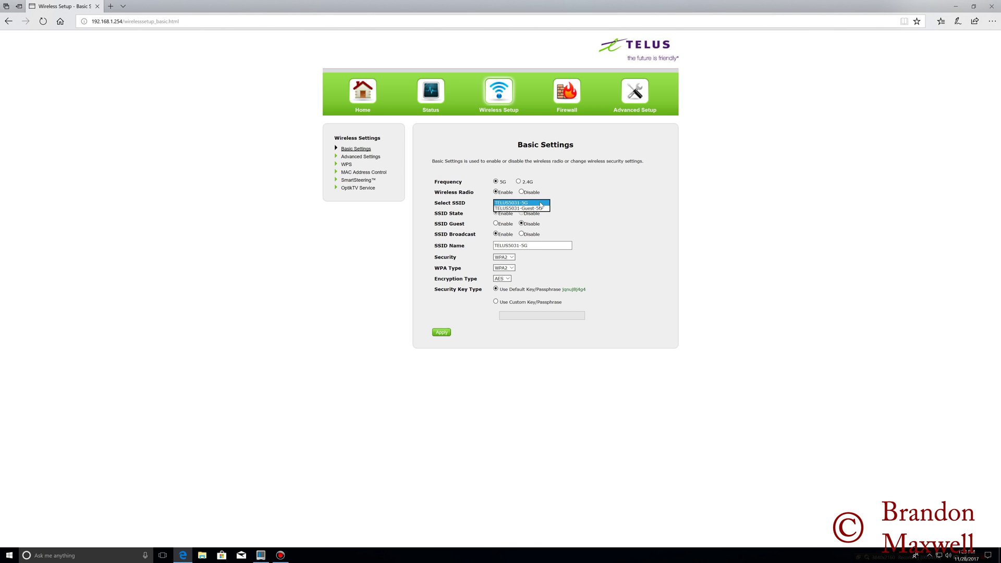
click(562, 201)
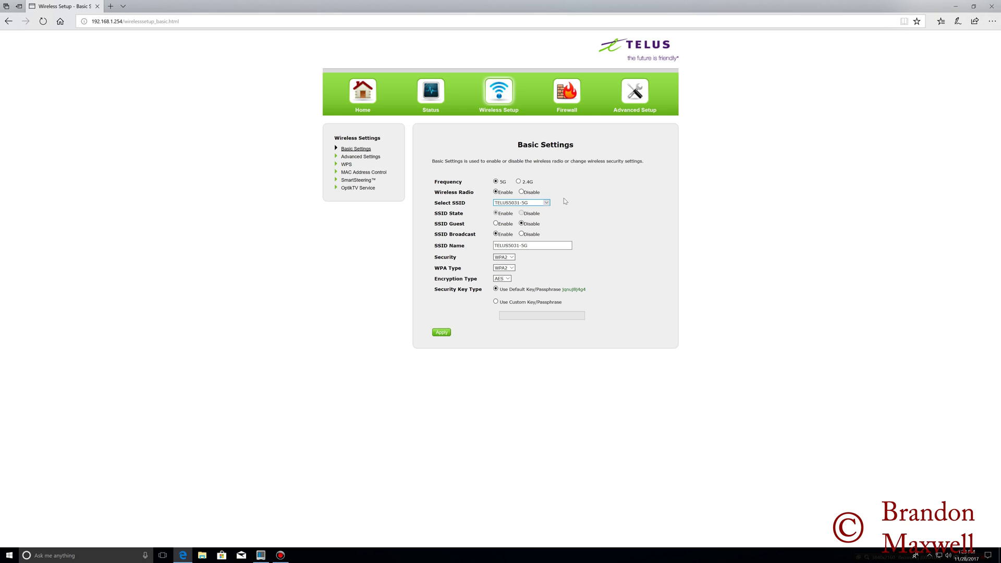
click(519, 181)
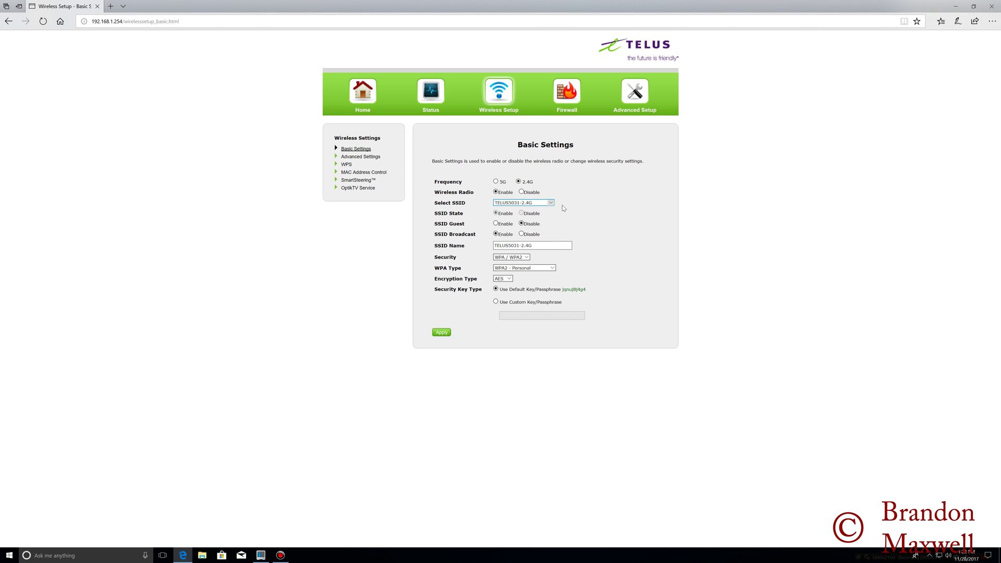
Step: Rename the 2.4G network to OM-Home-2.4G with a custom passphrase and apply
click(532, 245)
drag(533, 244, 489, 246)
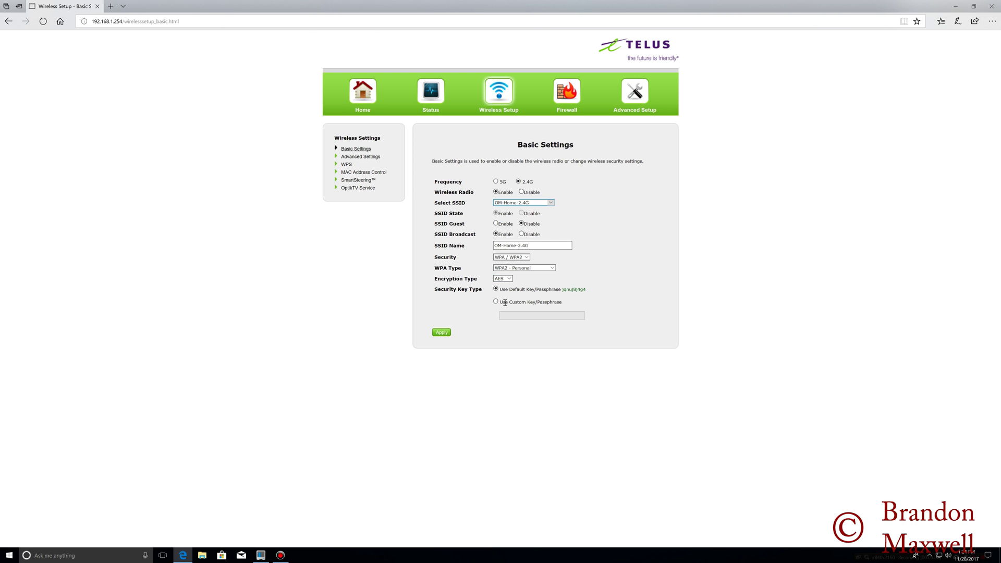
click(496, 301)
click(541, 315)
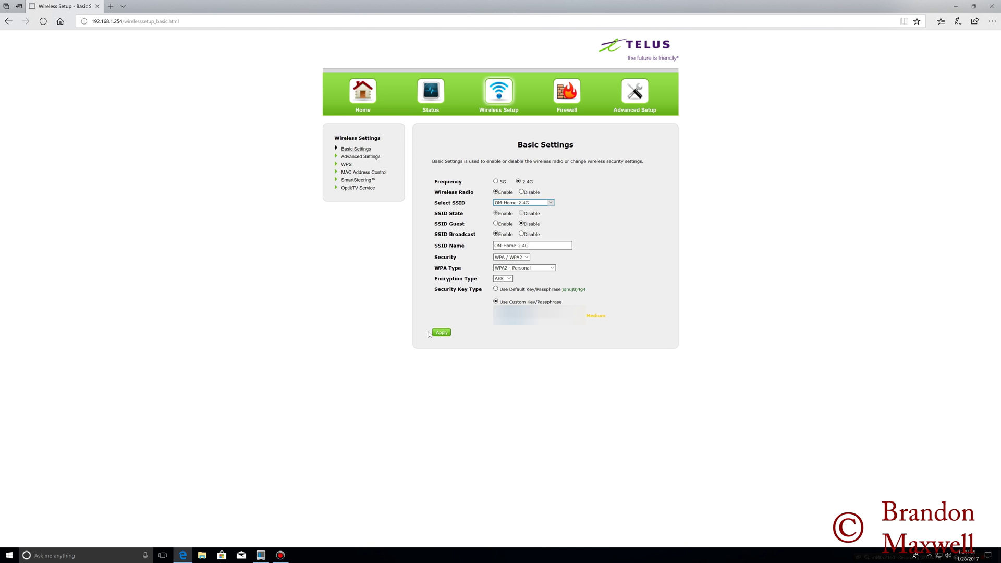
click(442, 332)
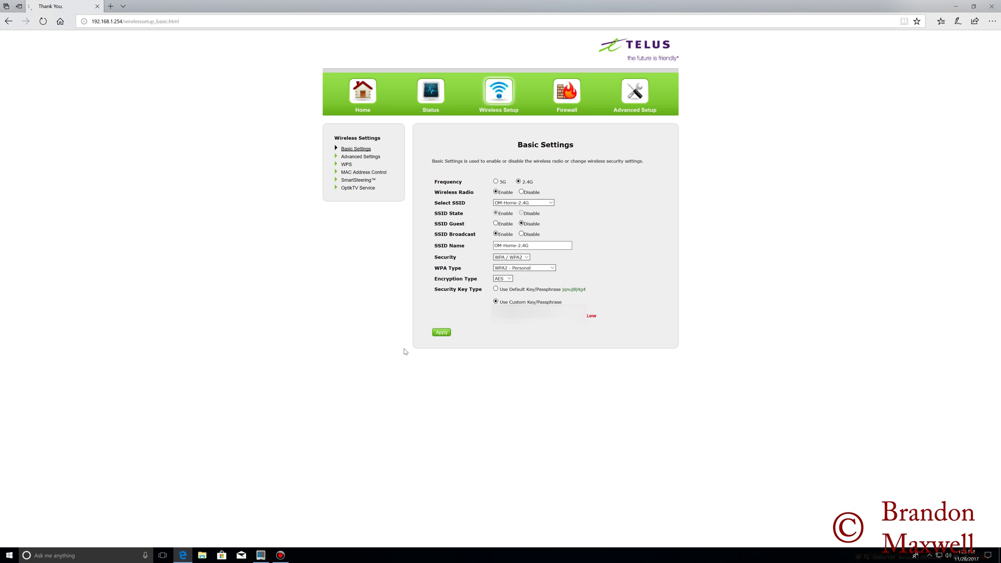
Step: Give the 5G network a new name and custom passphrase, apply, then recheck 5G and 2.4G
click(496, 181)
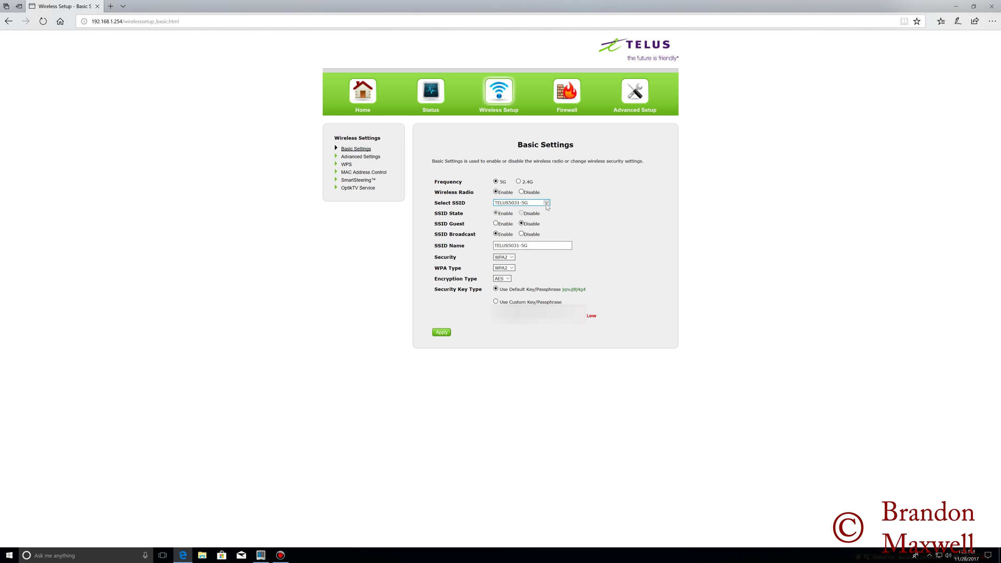
double_click(536, 245)
key(Home)
key(BackSpace)
key(BackSpace)
key(BackSpace)
click(497, 302)
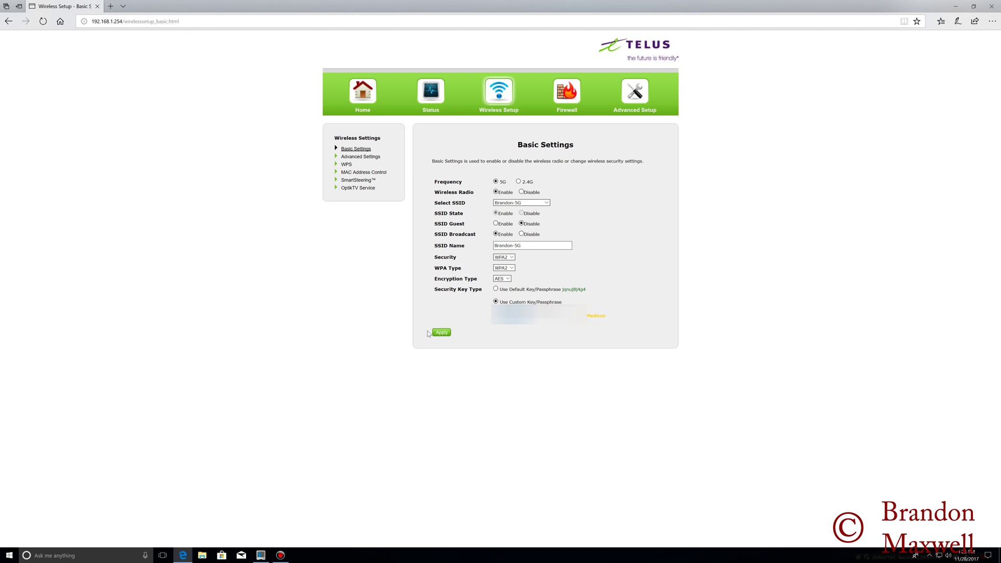
click(440, 333)
click(496, 182)
click(519, 182)
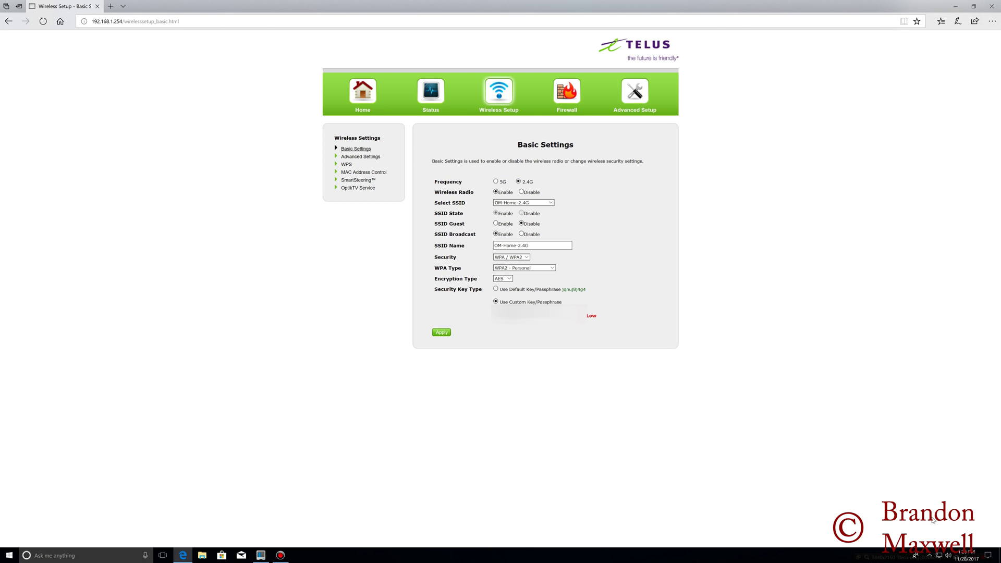
click(945, 554)
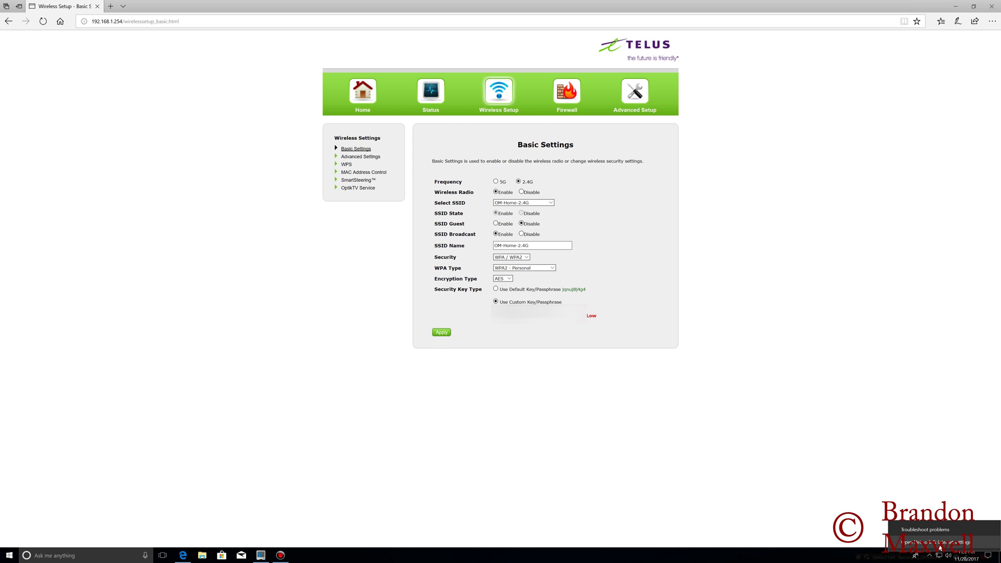
click(931, 540)
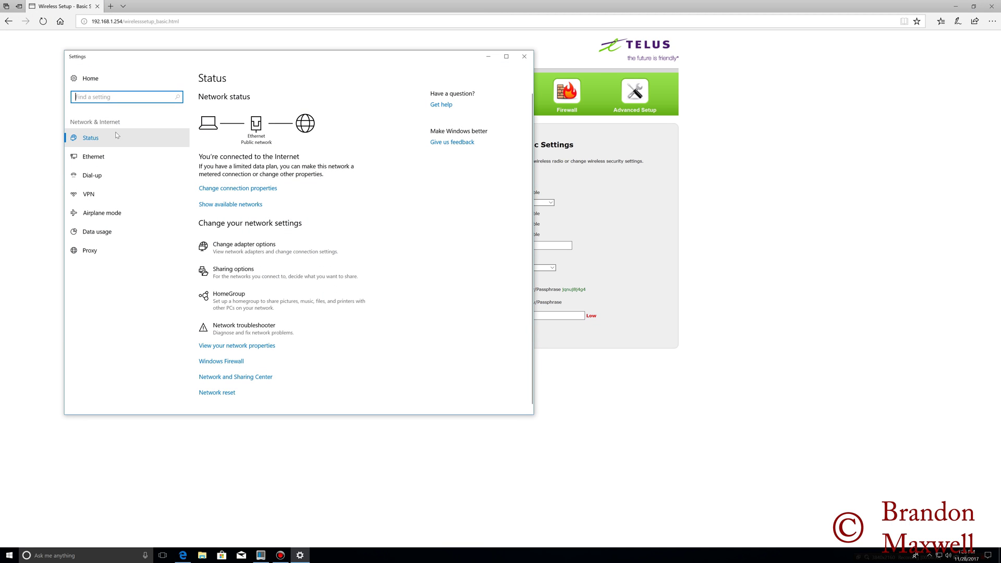
click(124, 157)
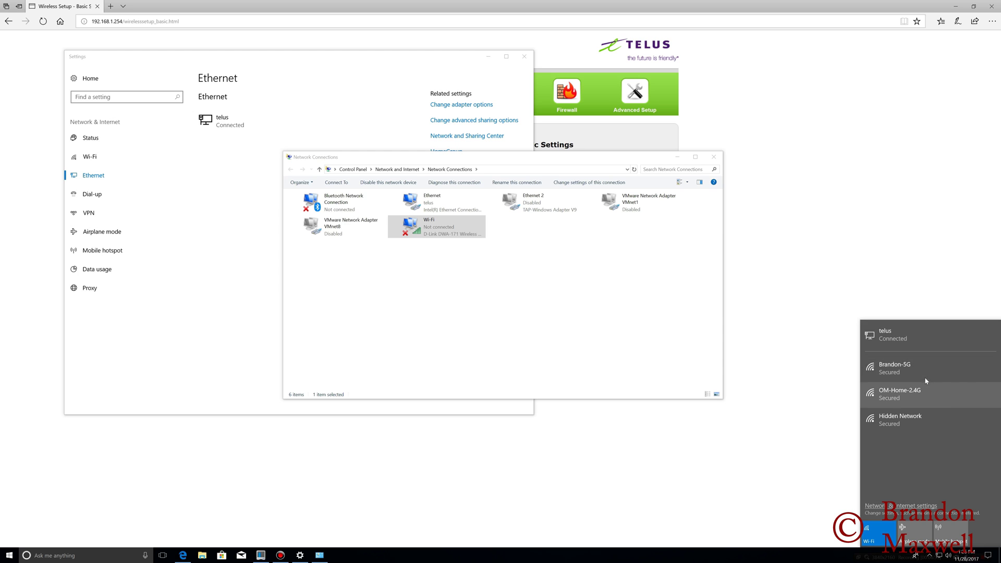
click(487, 352)
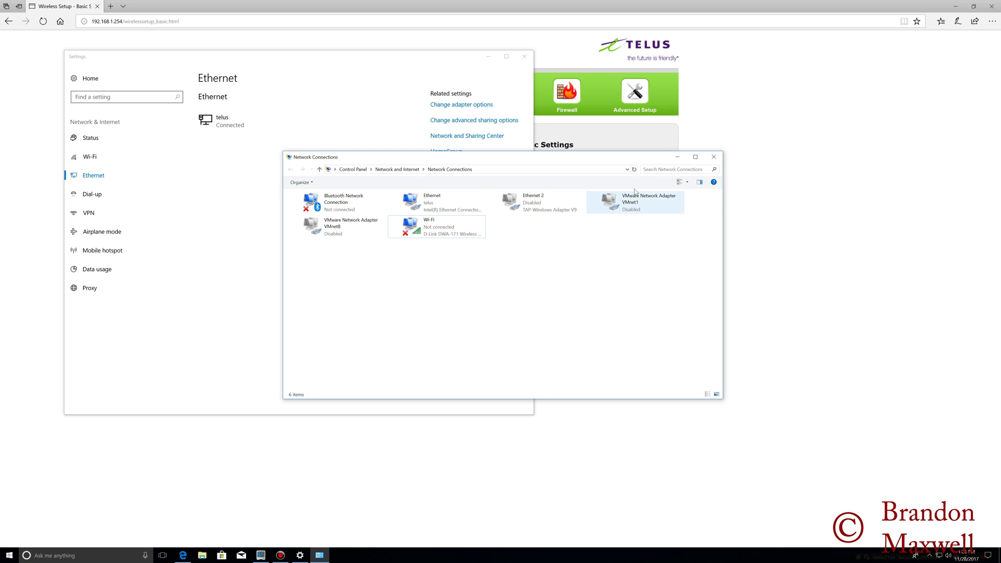
click(714, 157)
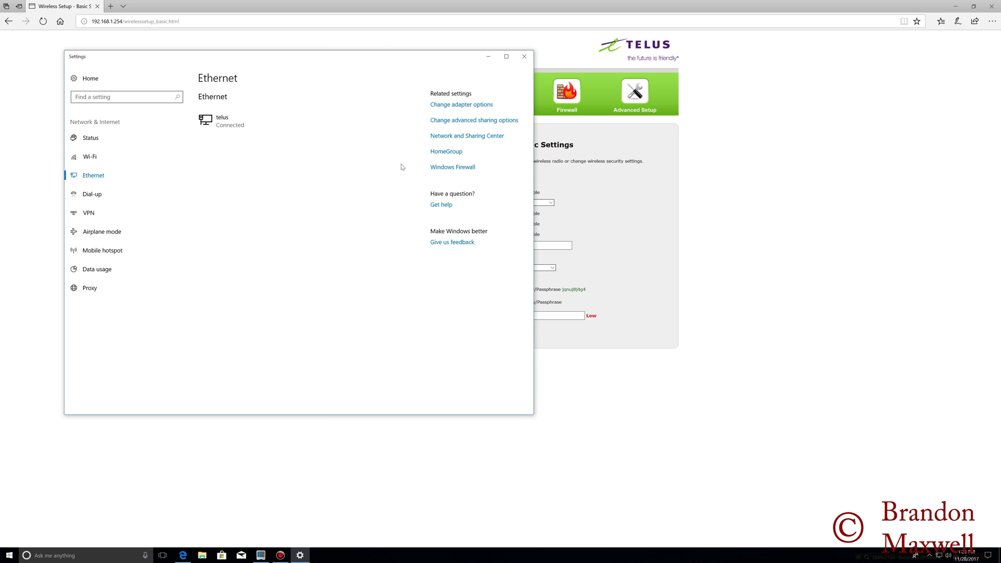
click(524, 57)
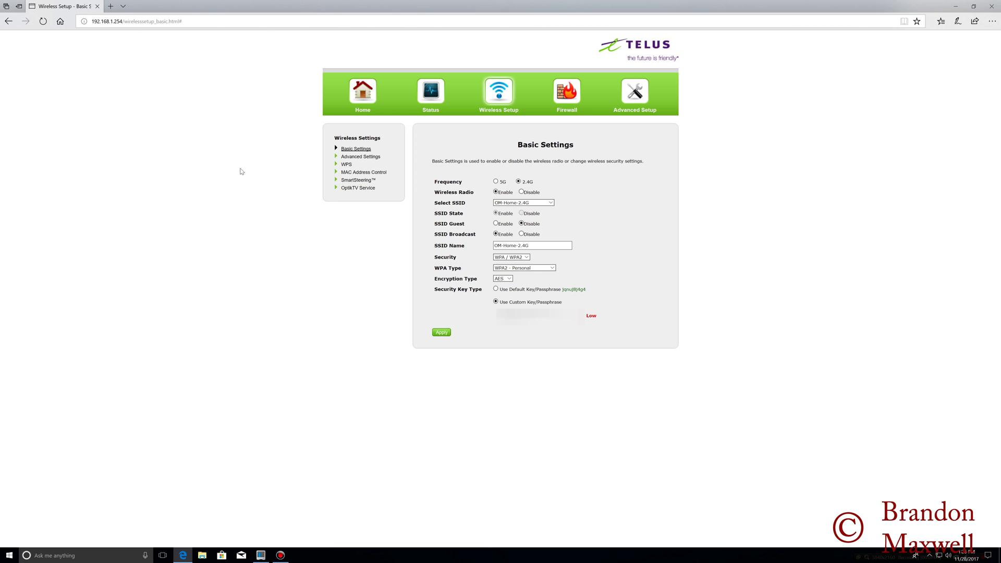
Step: Go back to the modem's Home page listing connected devices and login status
click(362, 94)
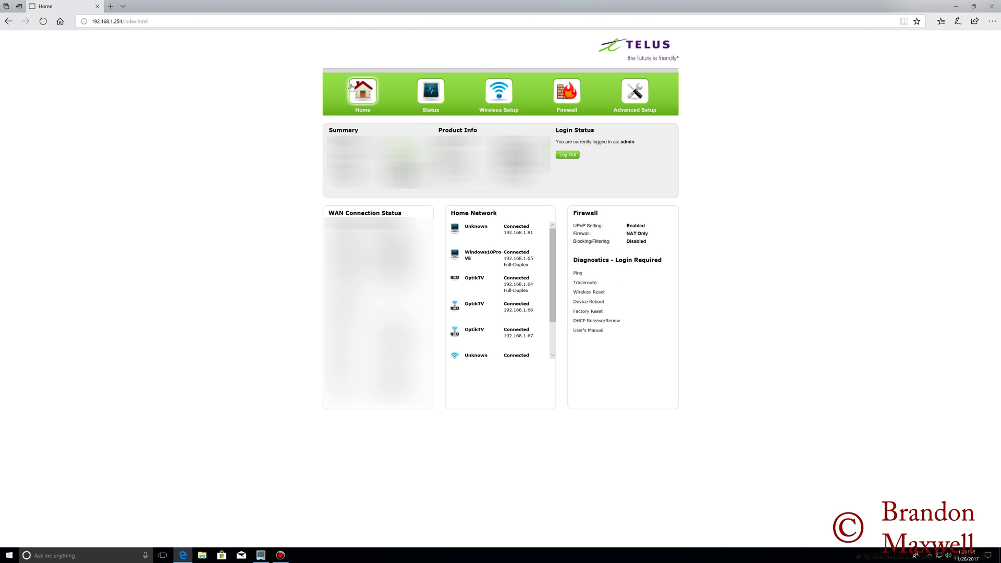